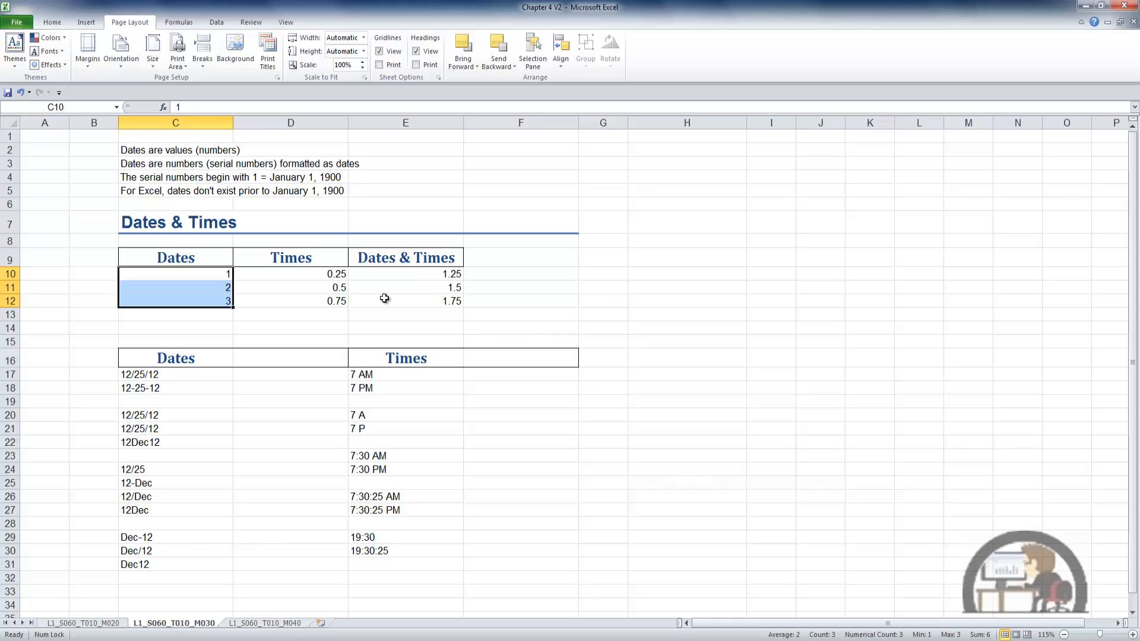
Format the three values in the Dates column, C10:C12, with the Date number format 3/14/01
{"action": "right_click", "coordinate": [195, 288]}
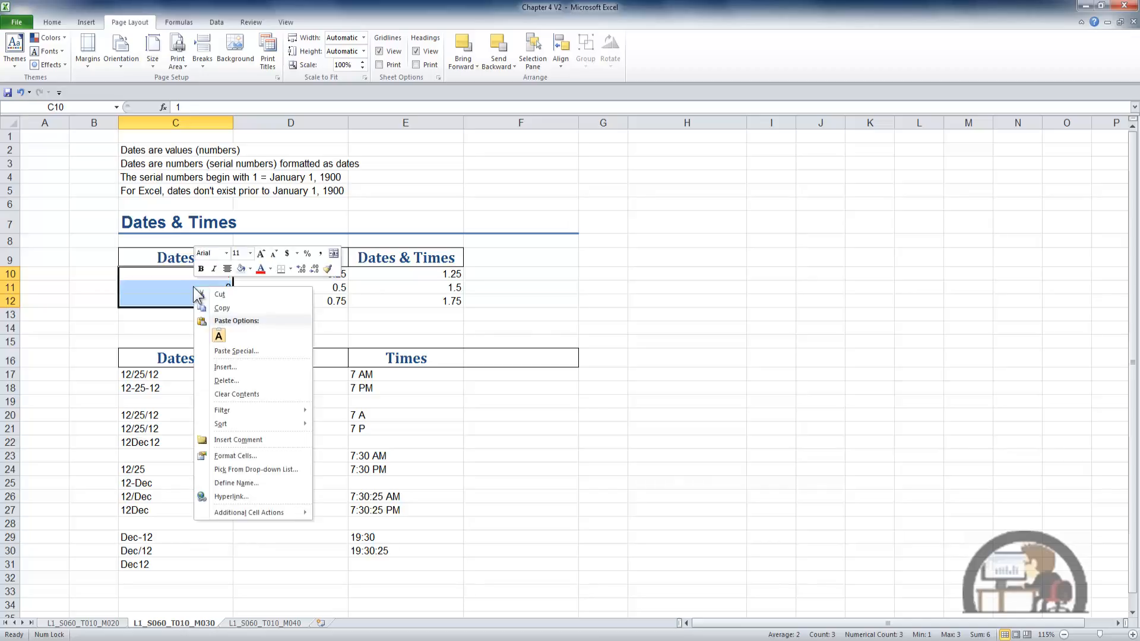
{"action": "left_click", "coordinate": [243, 455]}
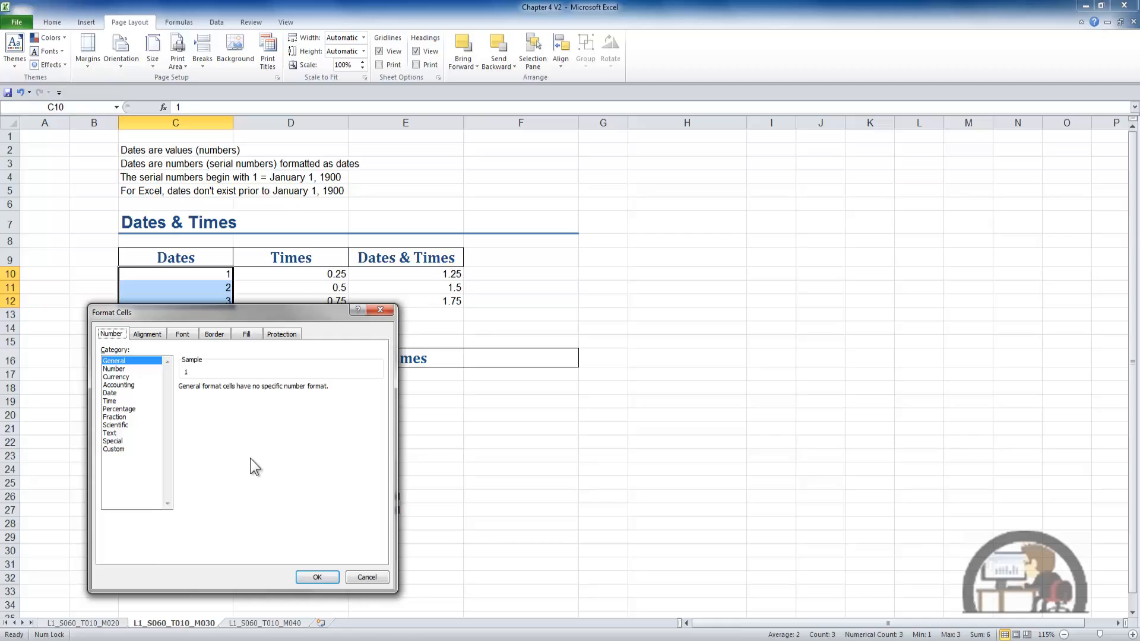
{"action": "left_click", "coordinate": [116, 392]}
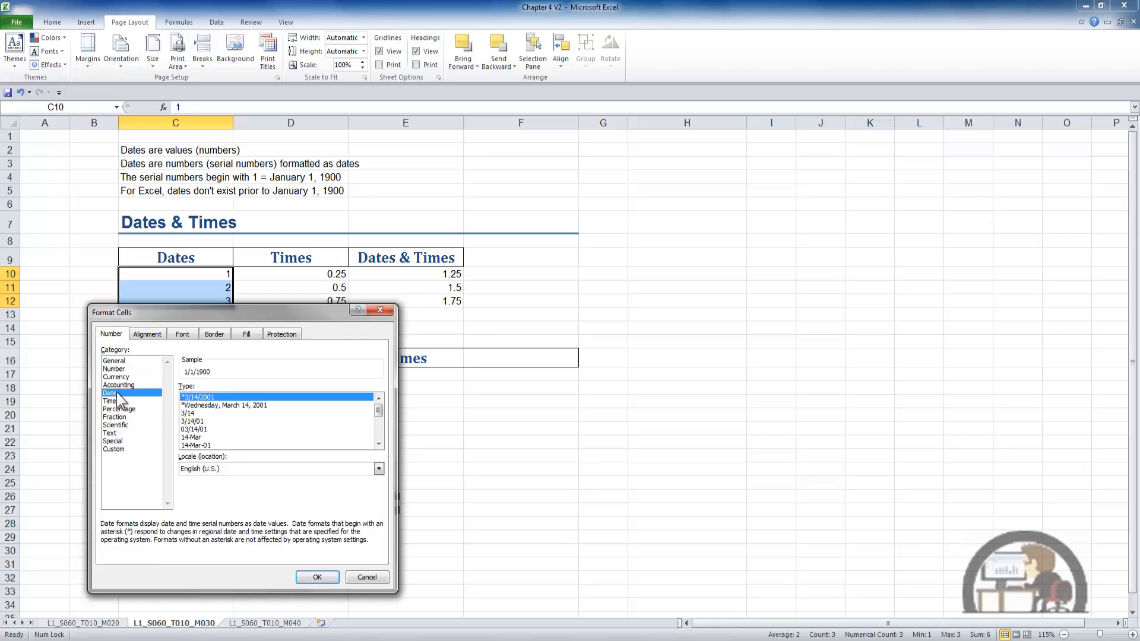
{"action": "left_click", "coordinate": [196, 421]}
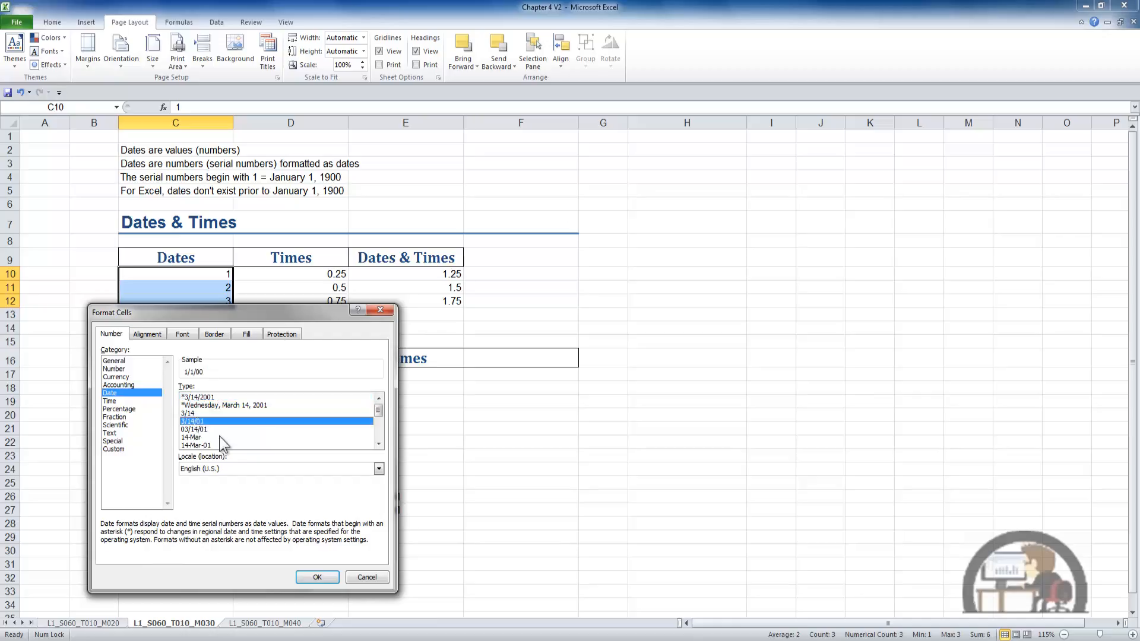
{"action": "left_click", "coordinate": [321, 577]}
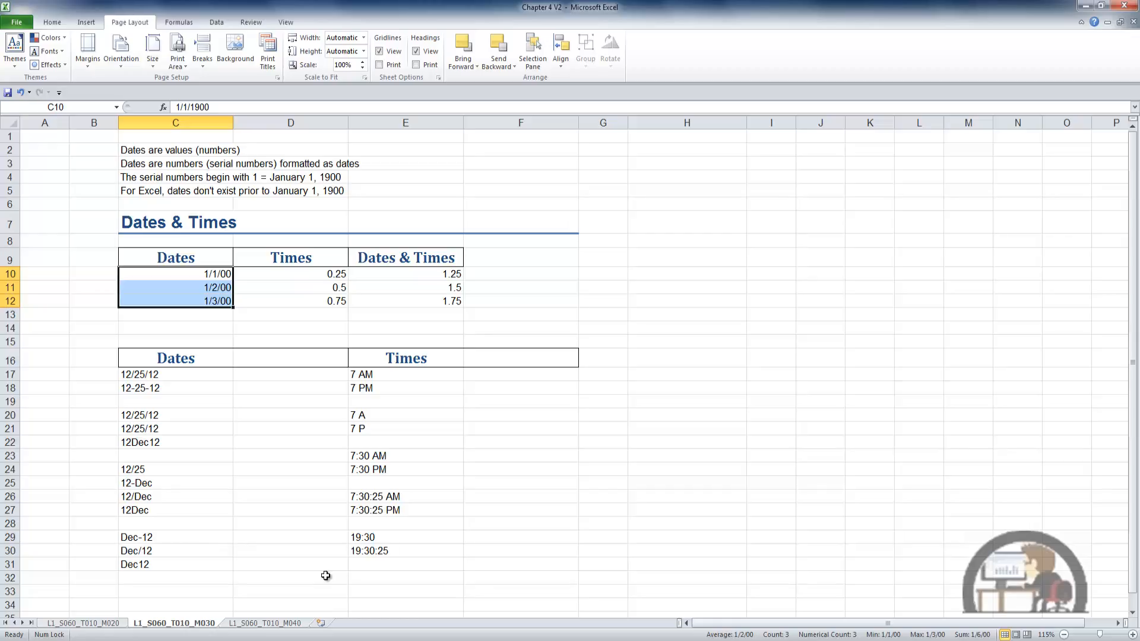
Replace the first entry in the Dates column, cell C10, with the serial number 5000
{"action": "left_click", "coordinate": [215, 276]}
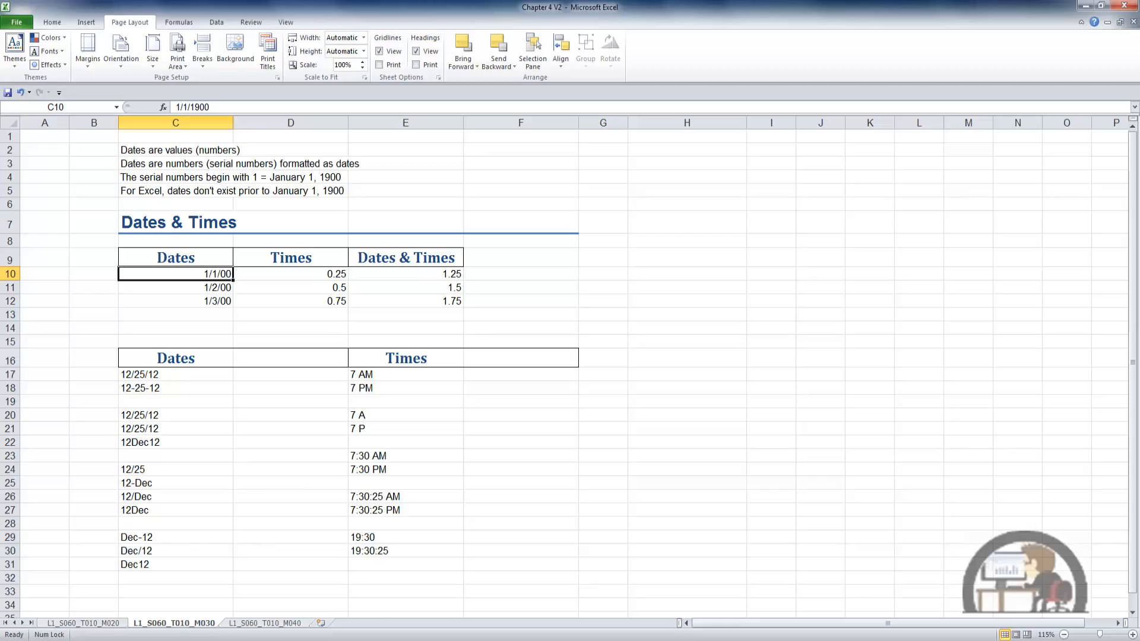
{"action": "key", "text": "ctrl+z"}
{"action": "type", "text": "5000"}
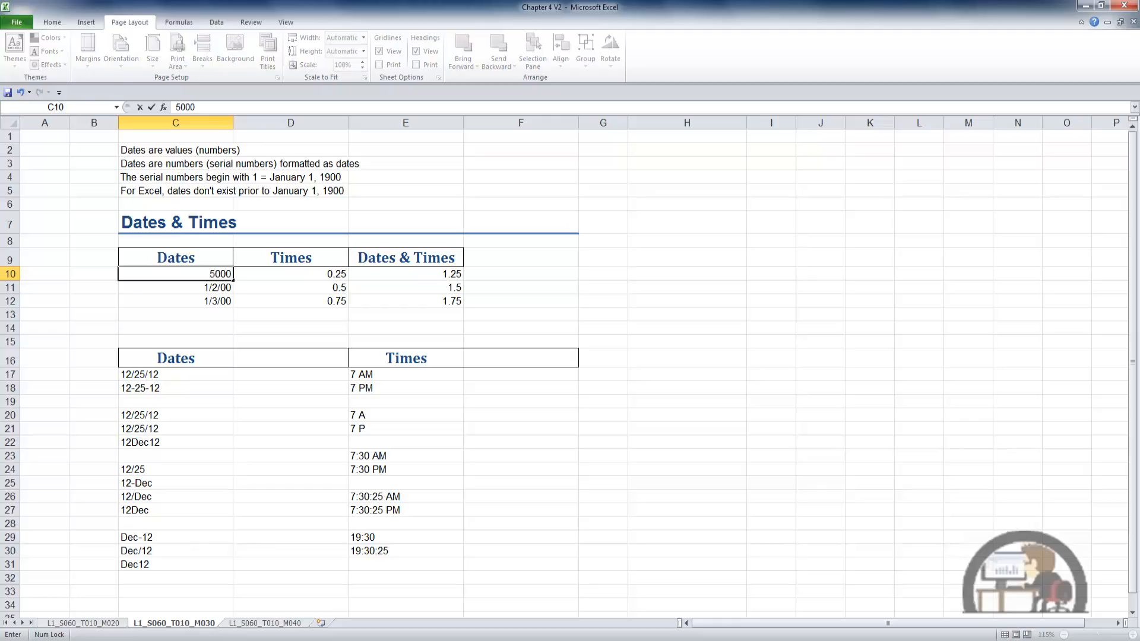
{"action": "key", "text": "ctrl+Return"}
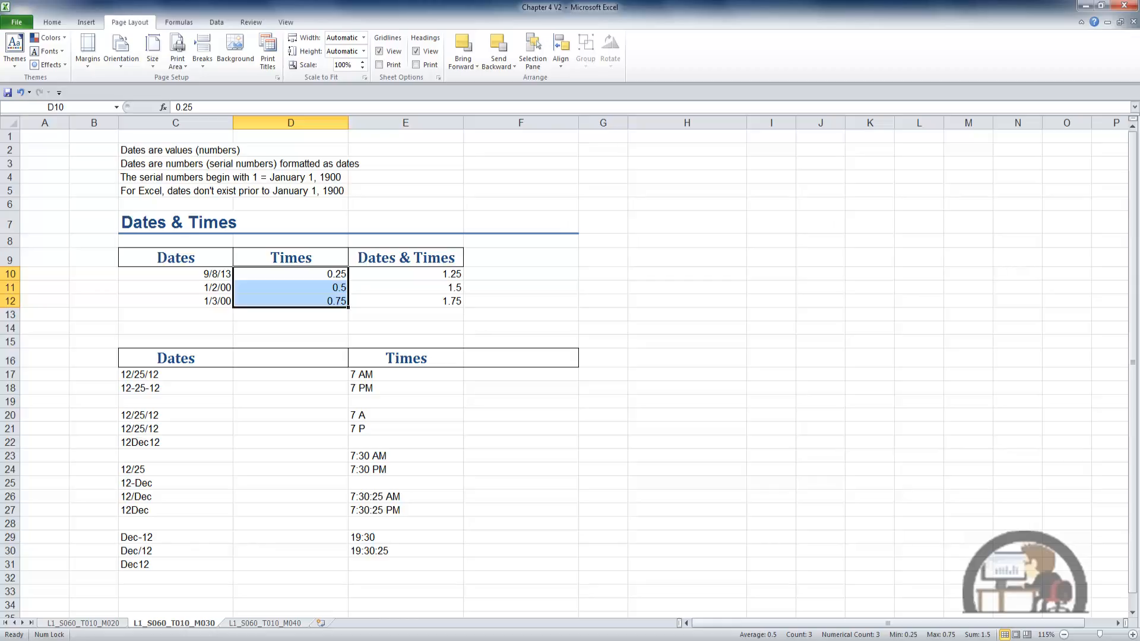
Format the three decimal values in the Times column, D10:D12, with the Time number format 1:30 PM
{"action": "right_click", "coordinate": [306, 297]}
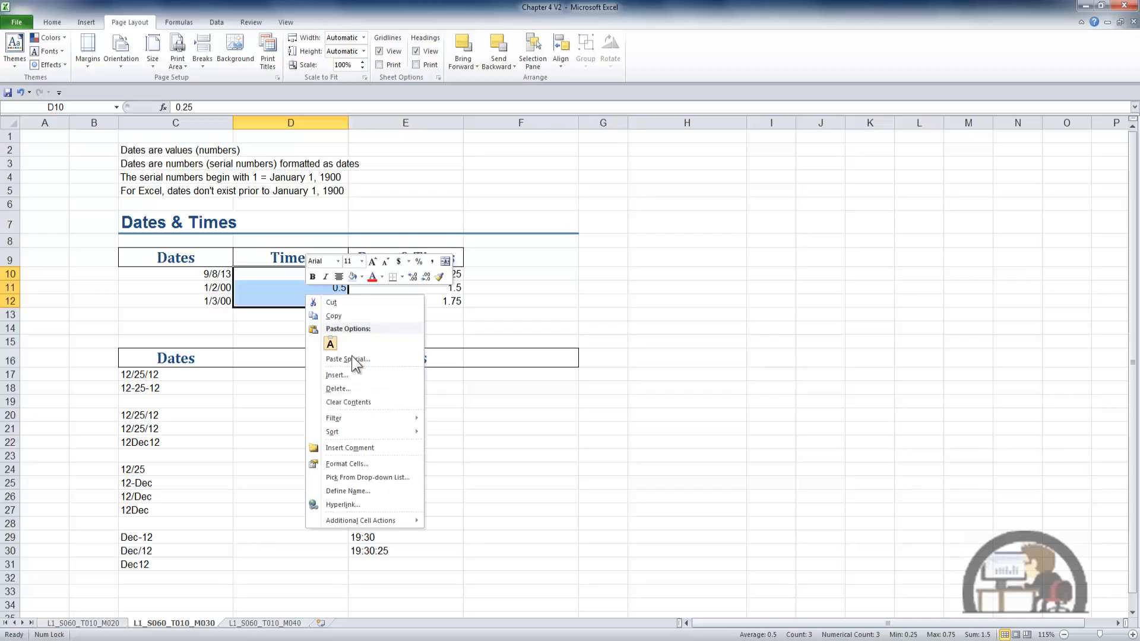
{"action": "left_click", "coordinate": [349, 465]}
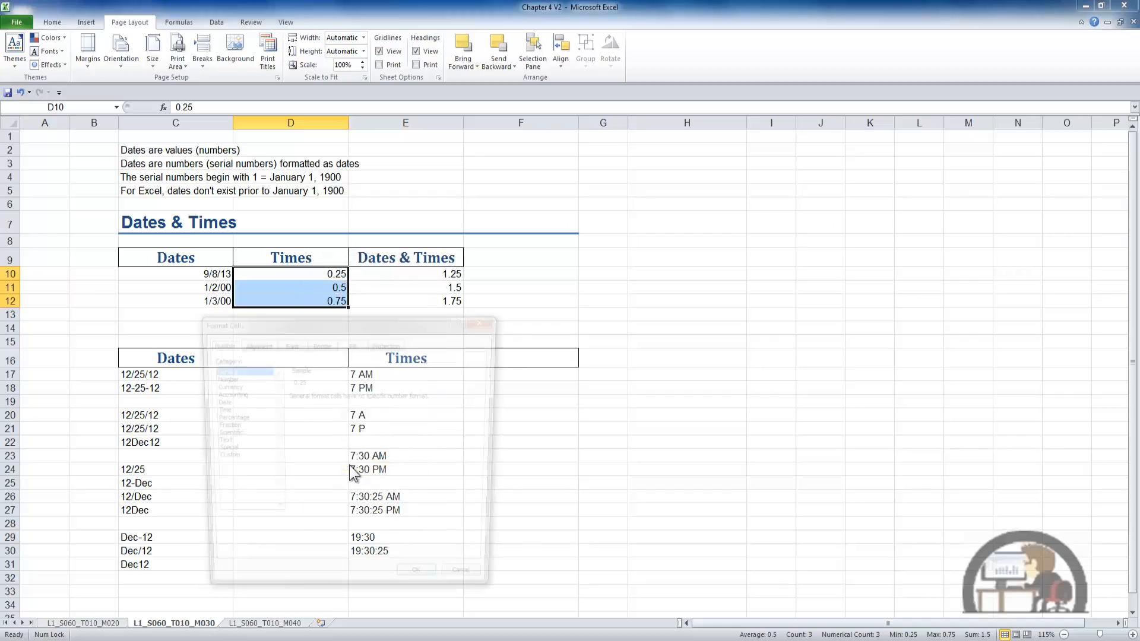
{"action": "left_click", "coordinate": [215, 410]}
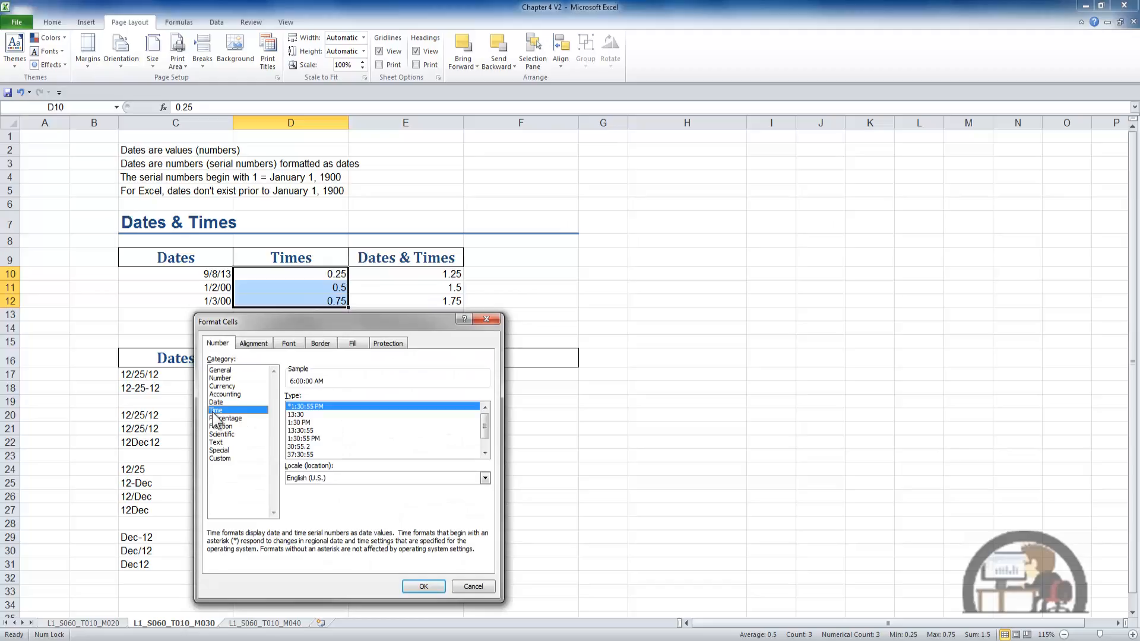
{"action": "left_click", "coordinate": [308, 421]}
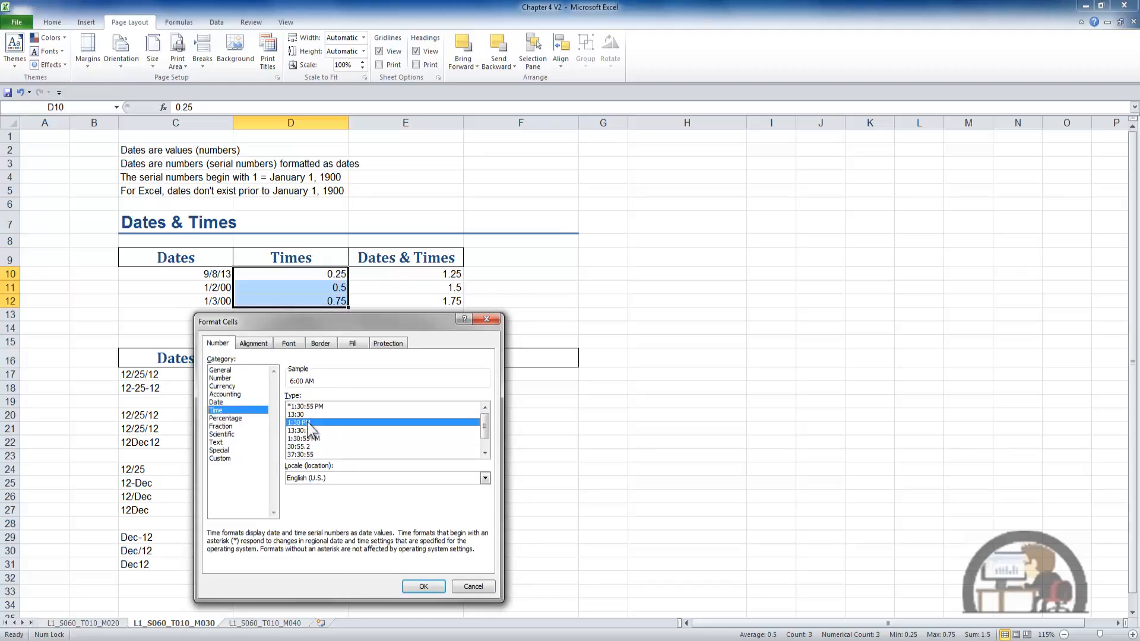
{"action": "left_click", "coordinate": [423, 585]}
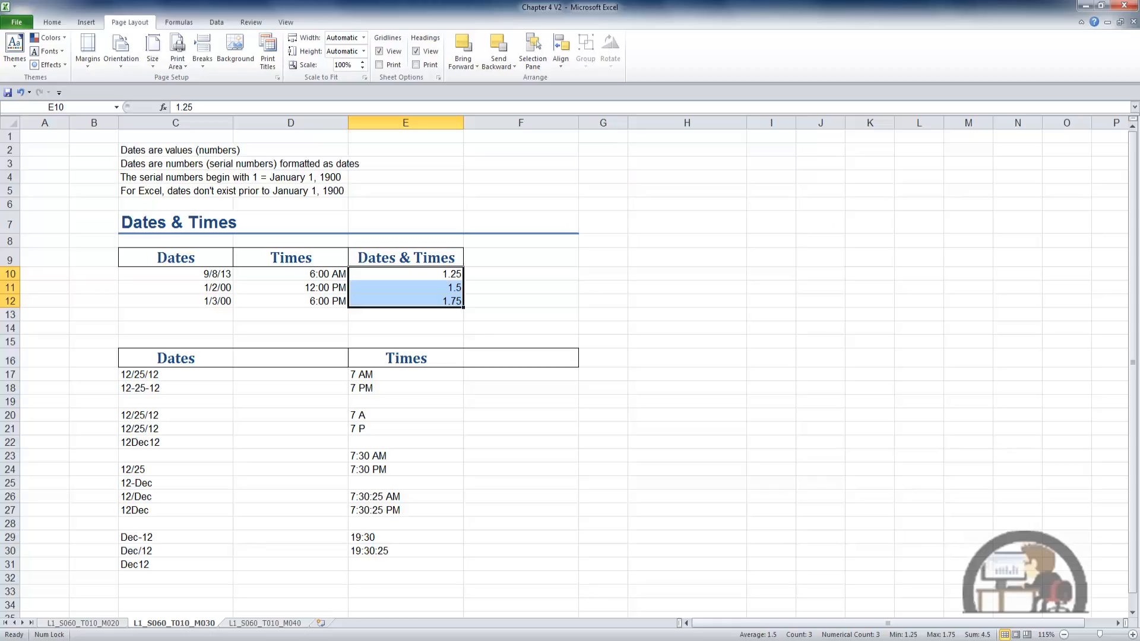
Format the Dates & Times values in E10:E12 with the Date number format 3/14/01 1:30 PM
{"action": "right_click", "coordinate": [423, 285]}
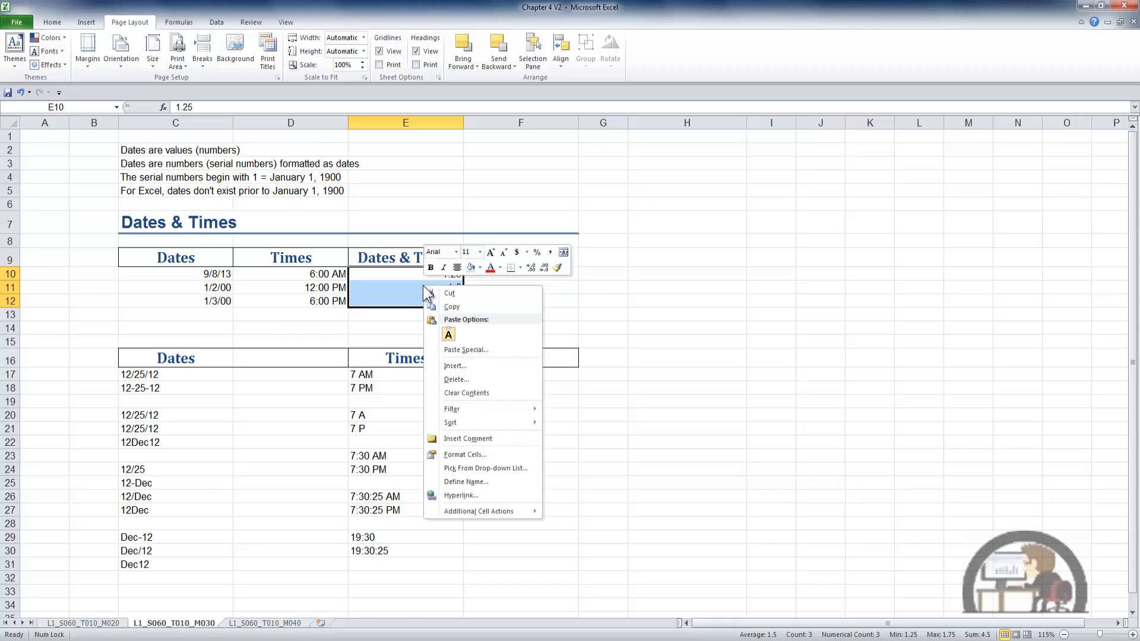
{"action": "left_click", "coordinate": [482, 456]}
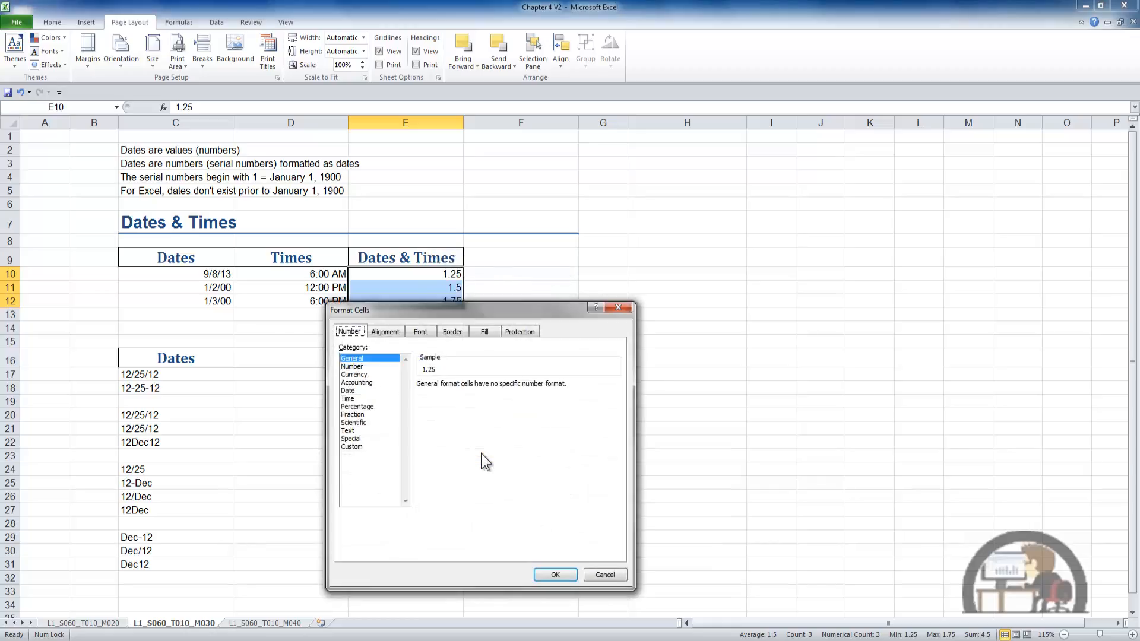
{"action": "left_click", "coordinate": [383, 391]}
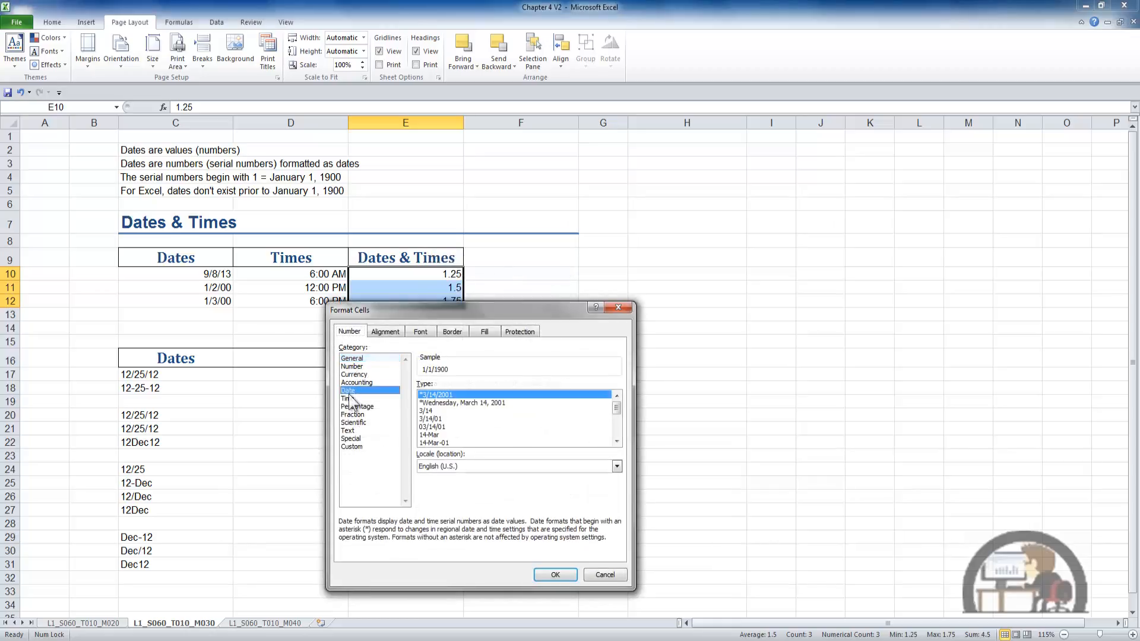
{"action": "left_click_drag", "start_coordinate": [617, 407], "coordinate": [618, 433]}
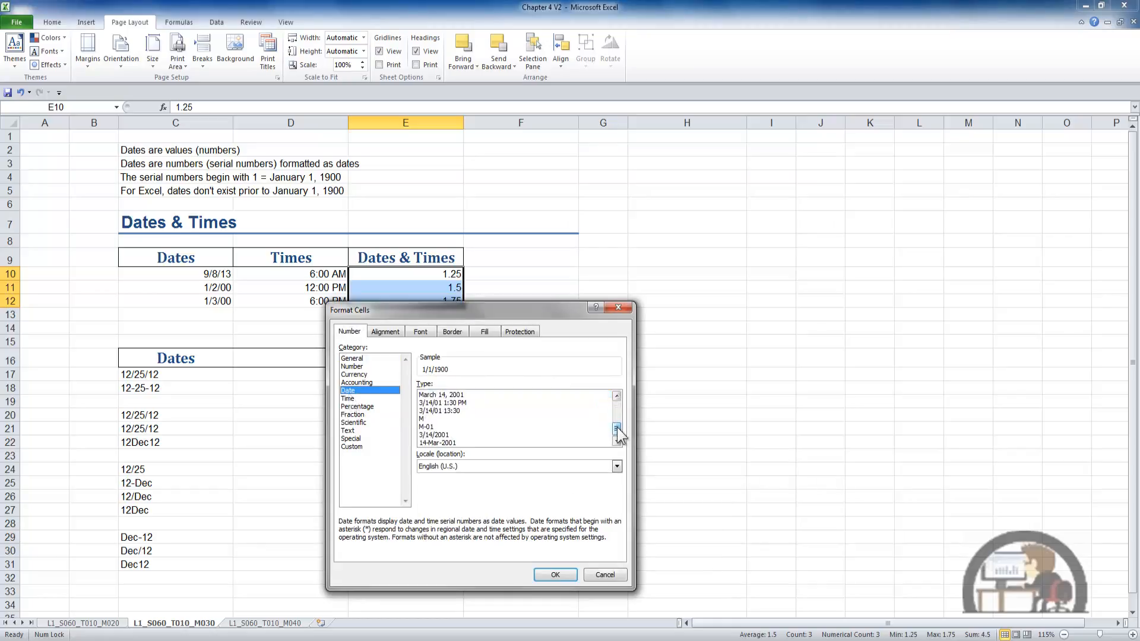
{"action": "left_click", "coordinate": [457, 404]}
{"action": "left_click", "coordinate": [558, 577]}
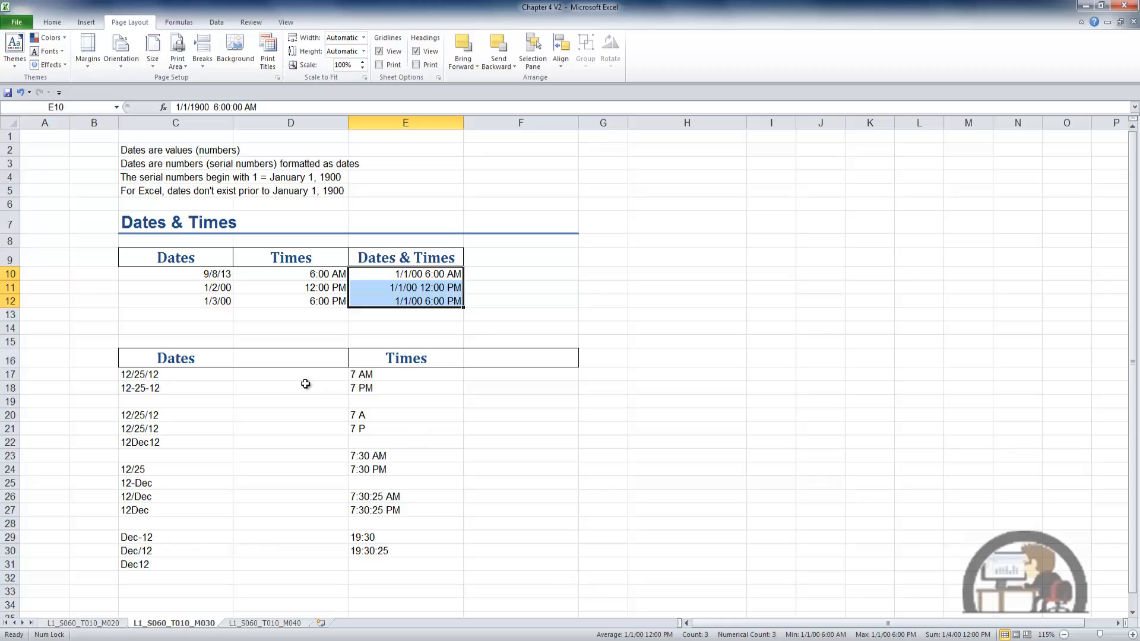
Enter the date 12/25/12 in cell D17, beside the first example in the lower Dates list
{"action": "left_click", "coordinate": [286, 374], "text": "ctrl"}
{"action": "left_click", "coordinate": [302, 376]}
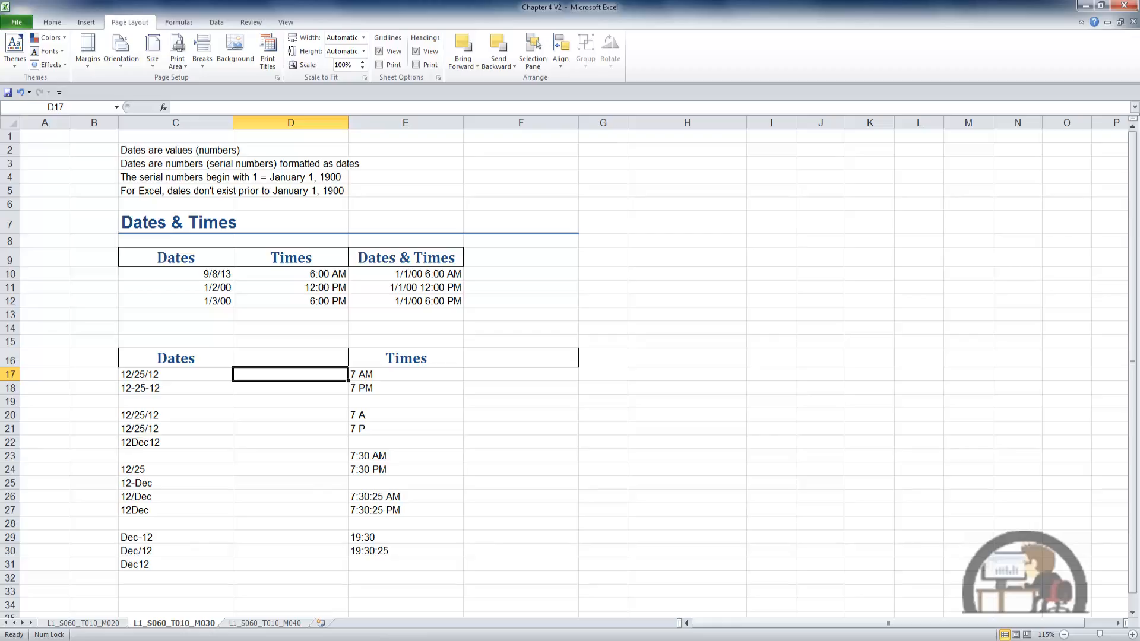
{"action": "type", "text": "12/"}
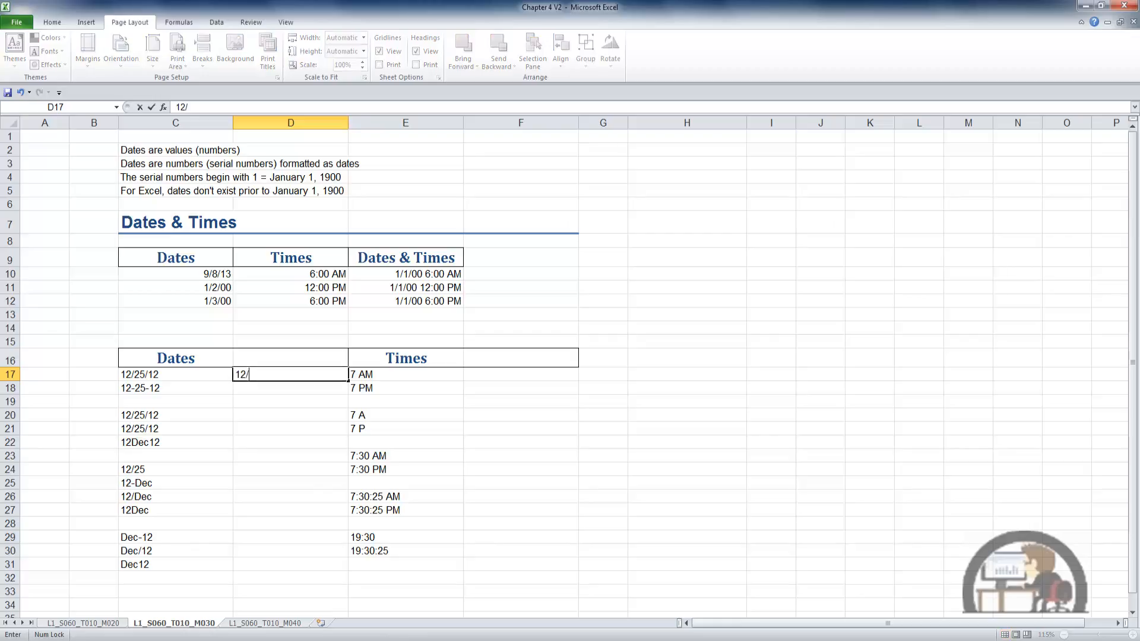
{"action": "type", "text": "25/12"}
{"action": "key", "text": "ctrl+Return"}
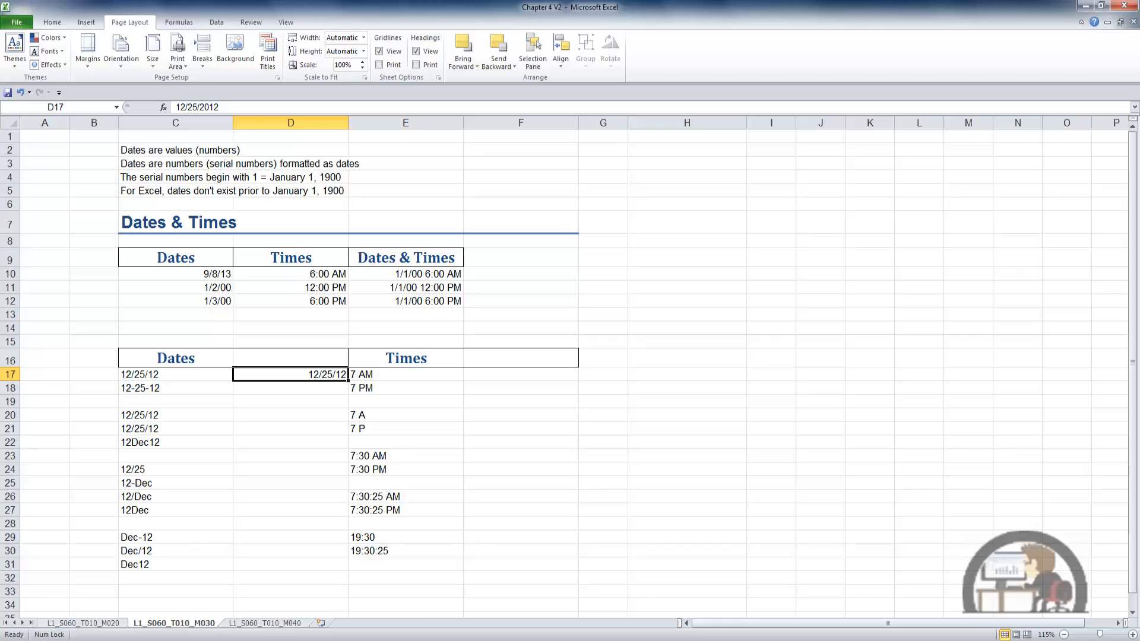
Replace the date in cell D17 with 12/25/29 to test how the two-digit year is interpreted
{"action": "type", "text": "1"}
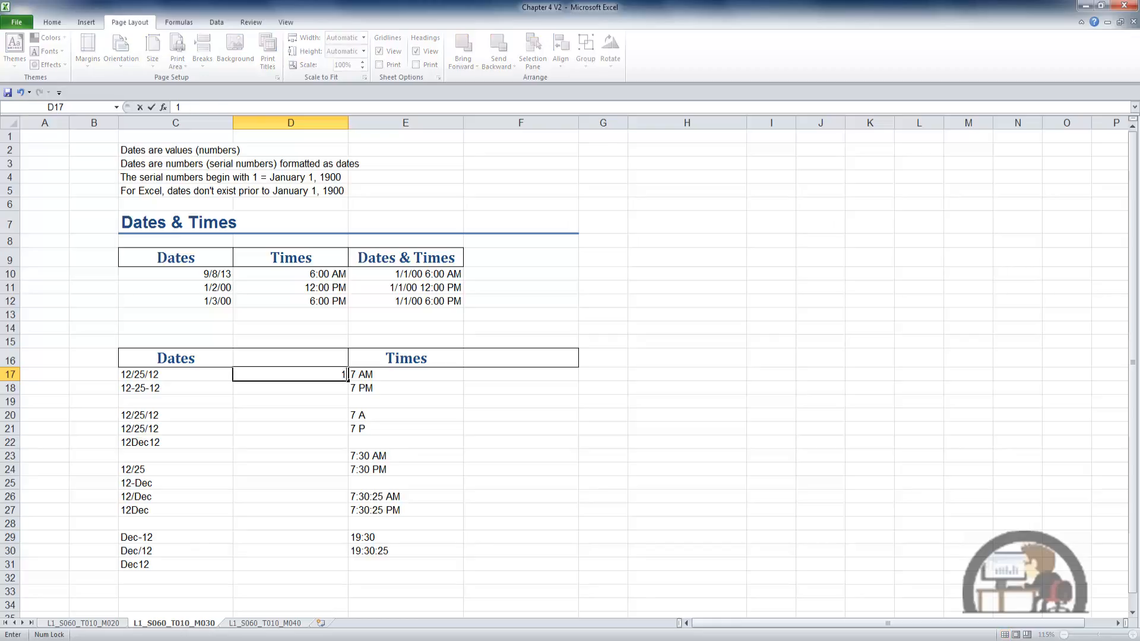
{"action": "type", "text": "2/25/29"}
{"action": "key", "text": "ctrl+Return"}
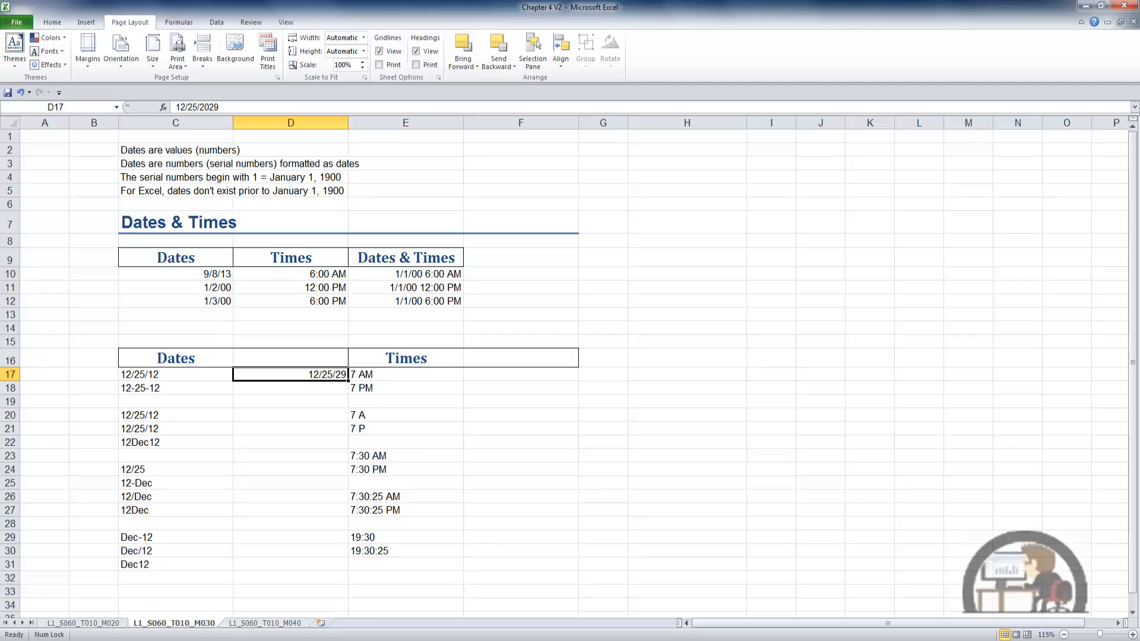
Replace the date in cell D17 with 12/25/30 to test the two-digit year cutoff
{"action": "type", "text": "12/2"}
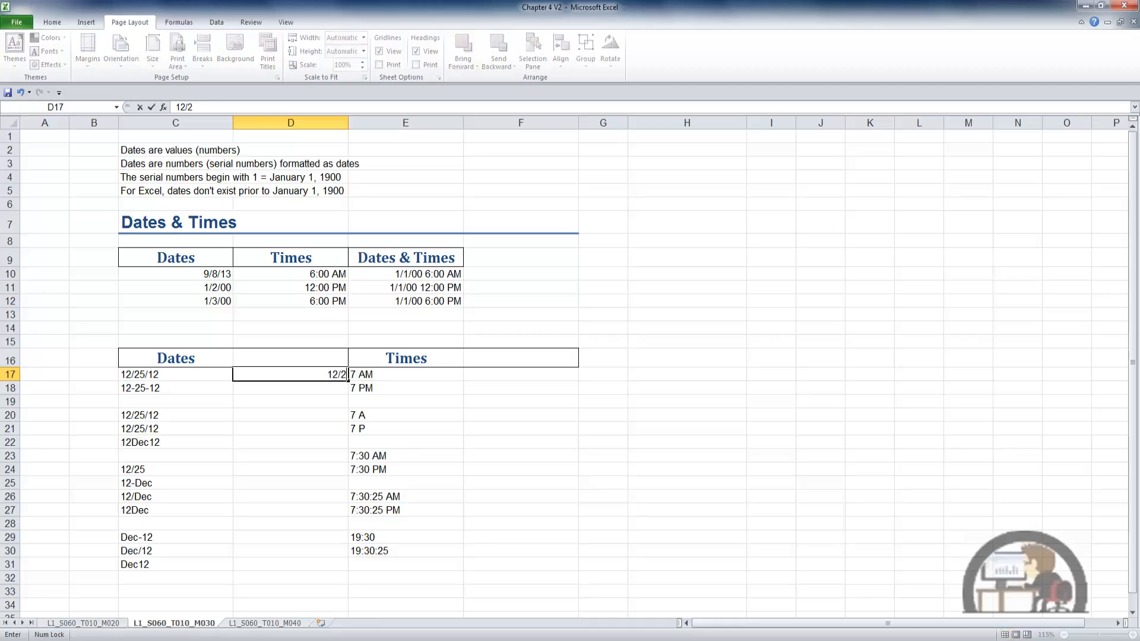
{"action": "type", "text": "5/30"}
{"action": "key", "text": "ctrl+Return"}
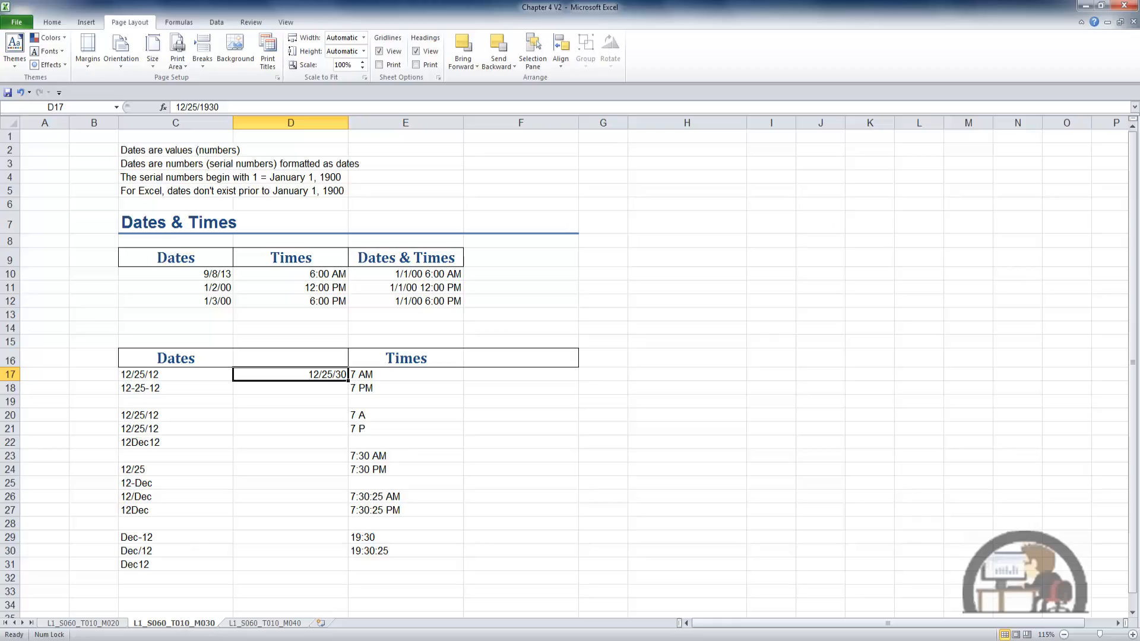
Enter the date with hyphens, 12-25-12, in cell D18 beside the matching example
{"action": "key", "text": "Down"}
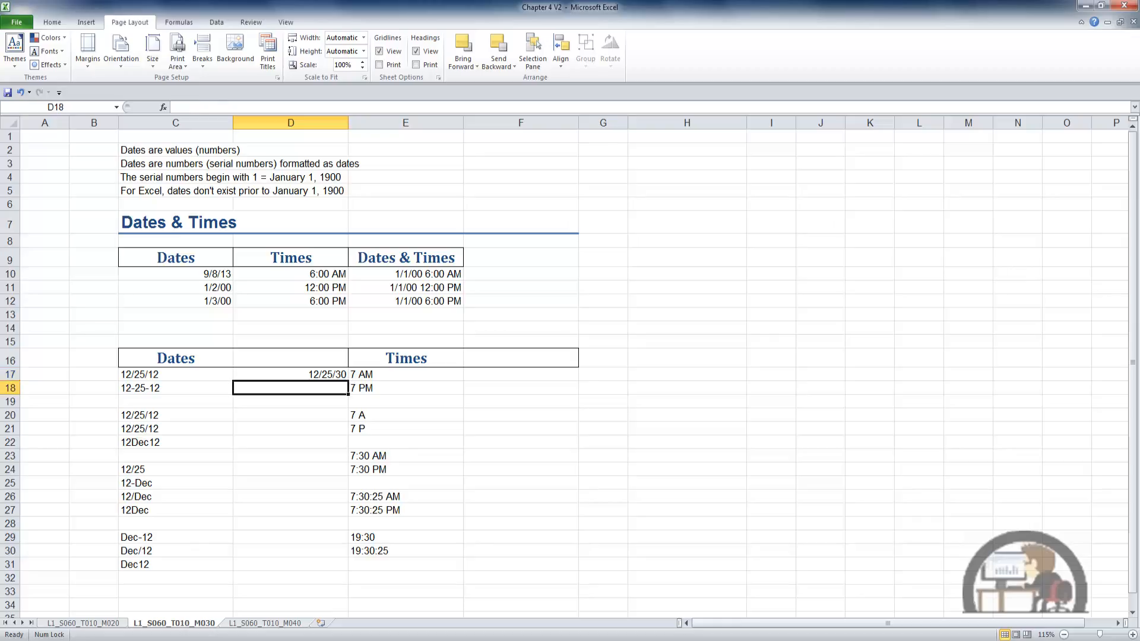
{"action": "type", "text": "12-25-12"}
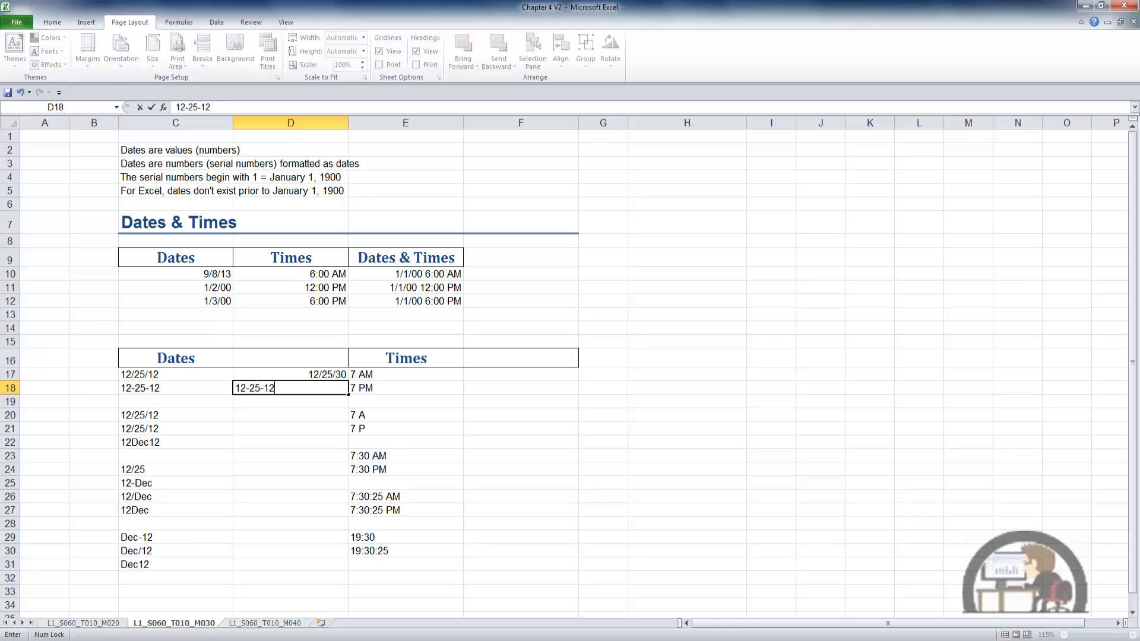
{"action": "key", "text": "ctrl+Return"}
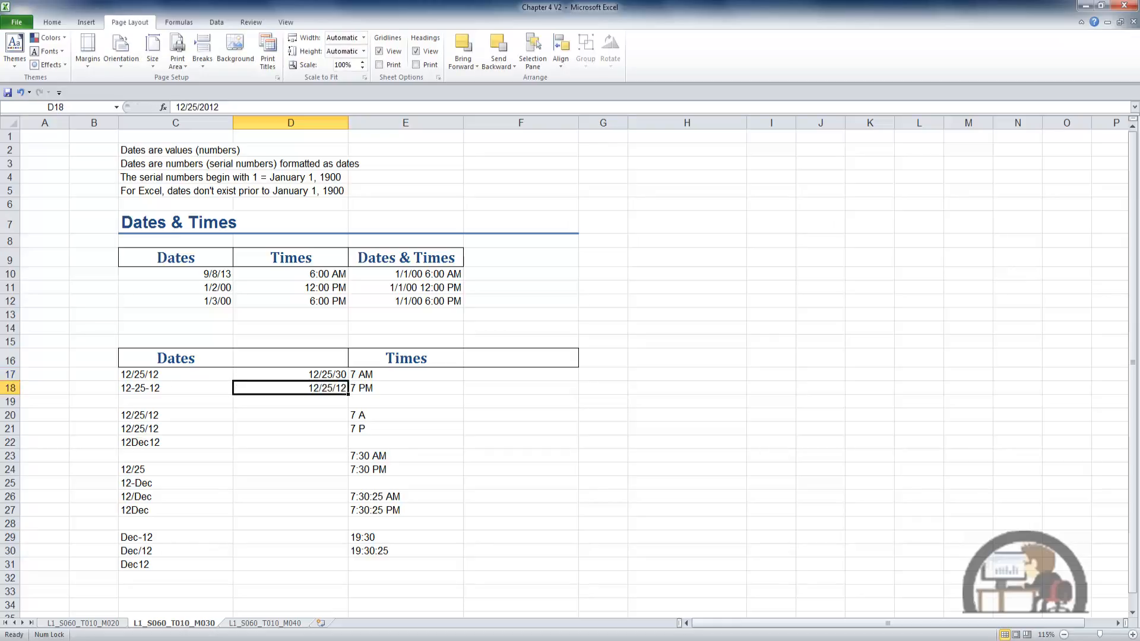
Enter the time 7 am in cell F17, beside the first example in the lower Times list
{"action": "left_click", "coordinate": [523, 376]}
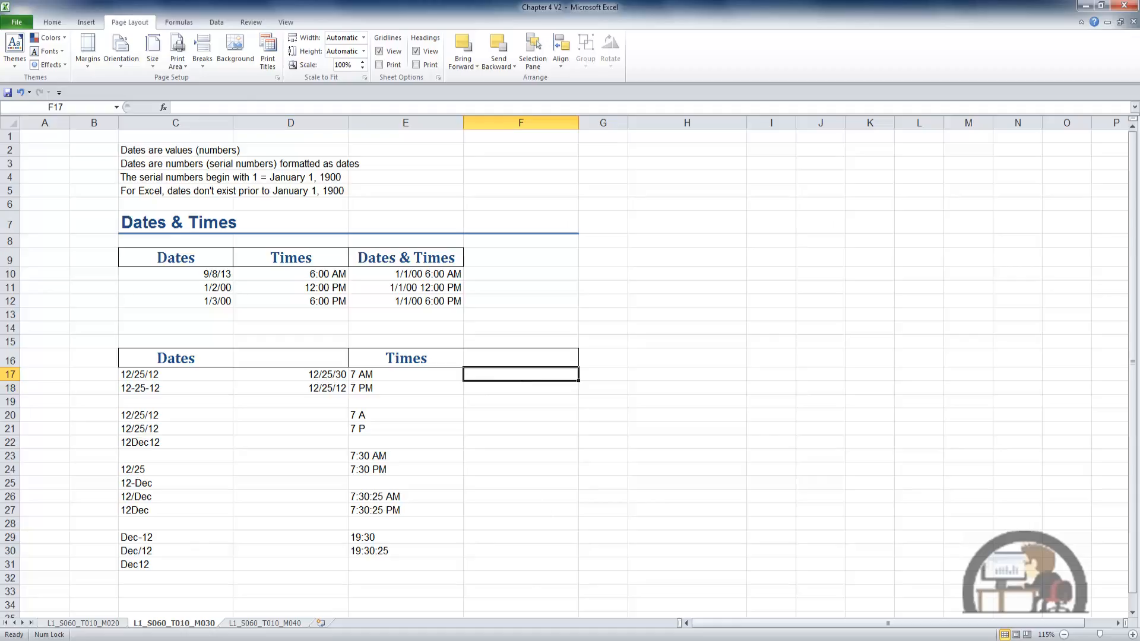
{"action": "type", "text": "7 am"}
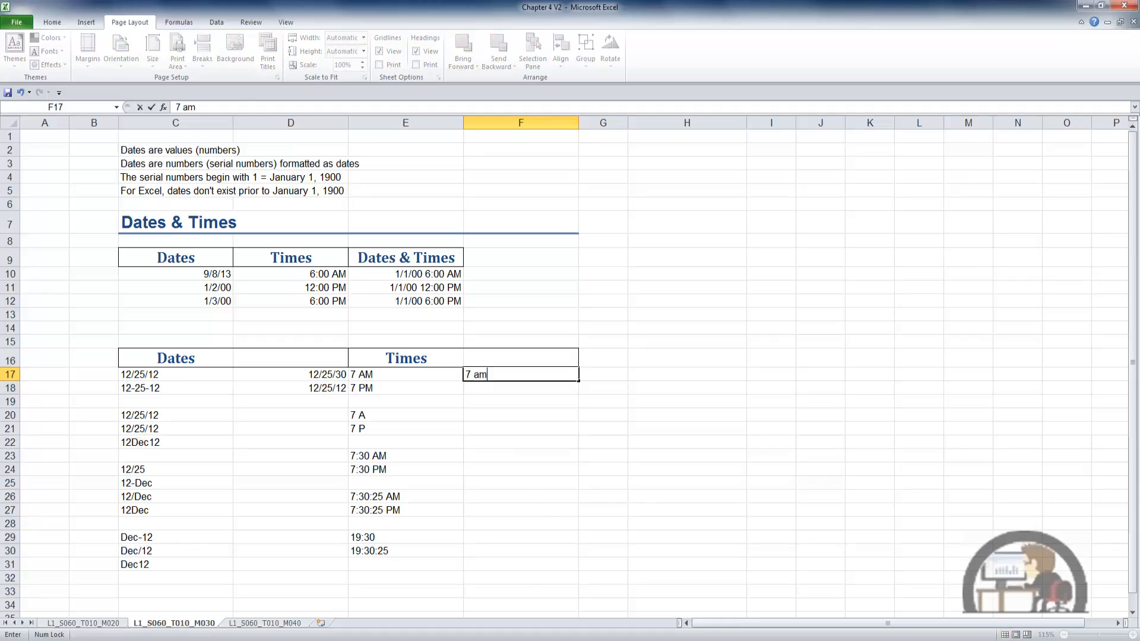
{"action": "key", "text": "ctrl+Return"}
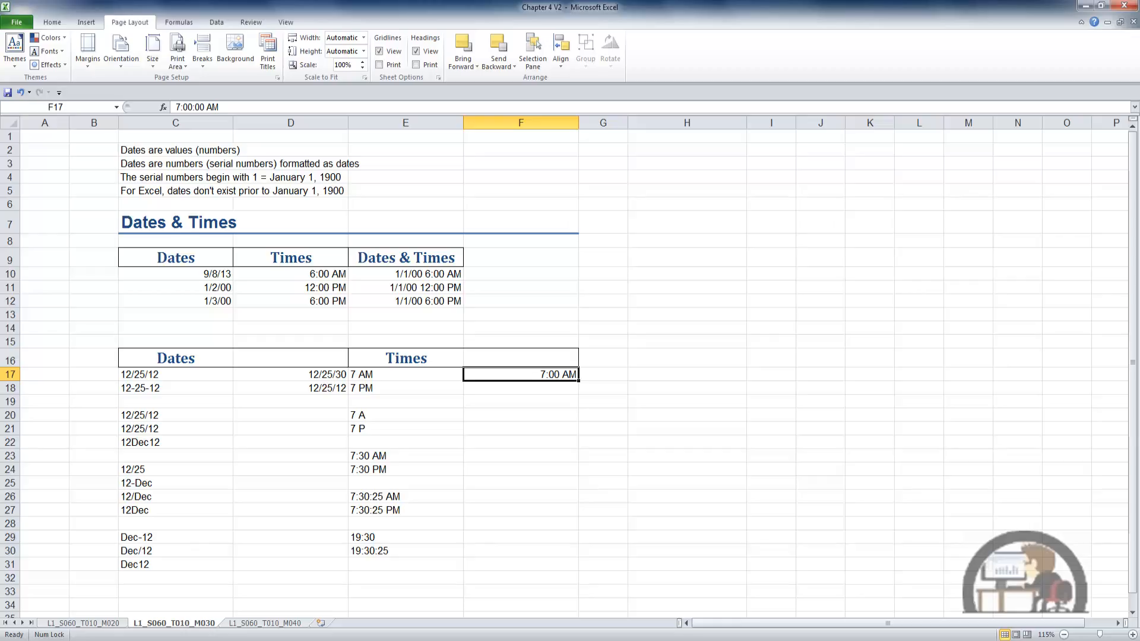
Enter the time with seconds, 7:30:25 am, in cell F26 beside the matching example
{"action": "left_click", "coordinate": [523, 497]}
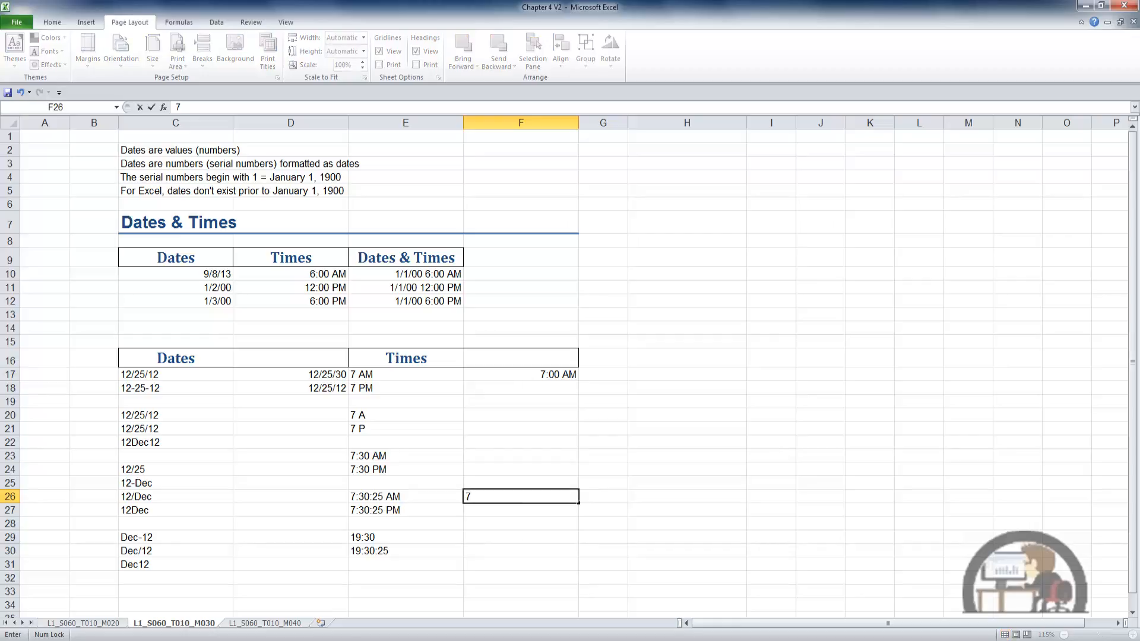
{"action": "type", "text": ":30:25 am"}
{"action": "key", "text": "ctrl+Return"}
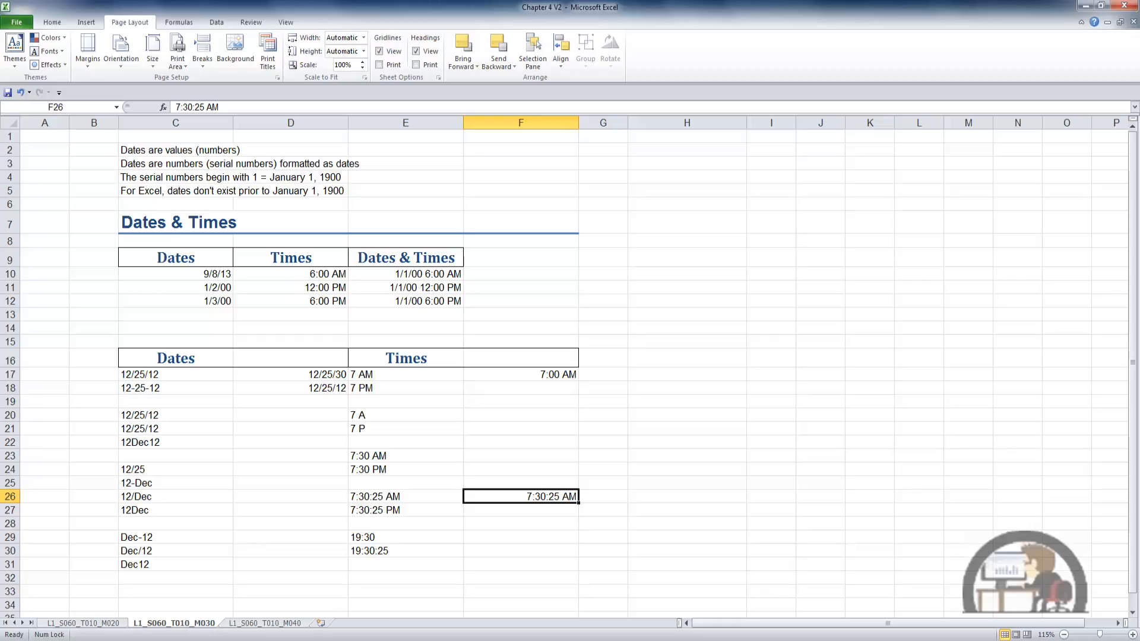
Enter the 24-hour time 19:30:25 in cell F30 beside the matching example
{"action": "left_click", "coordinate": [523, 552]}
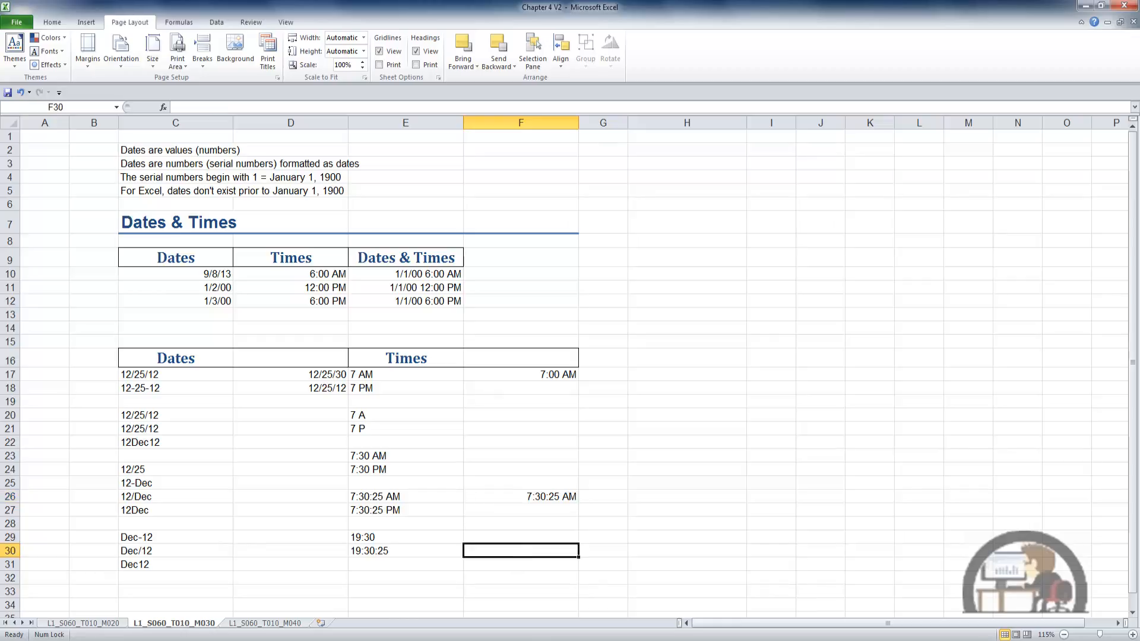
{"action": "type", "text": "19:"}
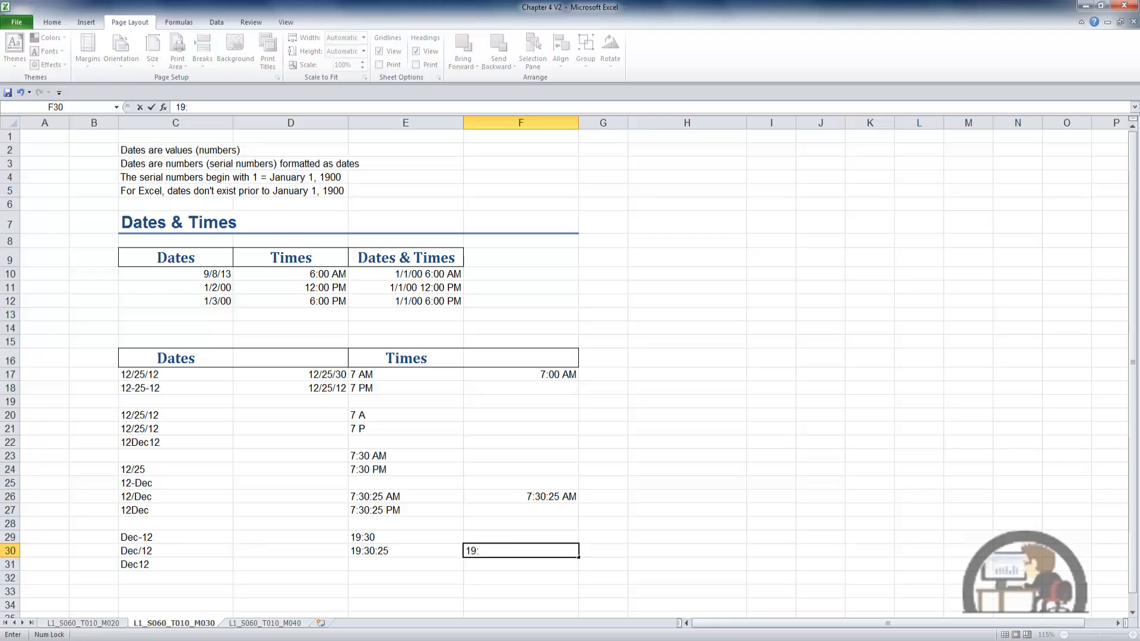
{"action": "type", "text": "30:25"}
{"action": "key", "text": "ctrl+Return"}
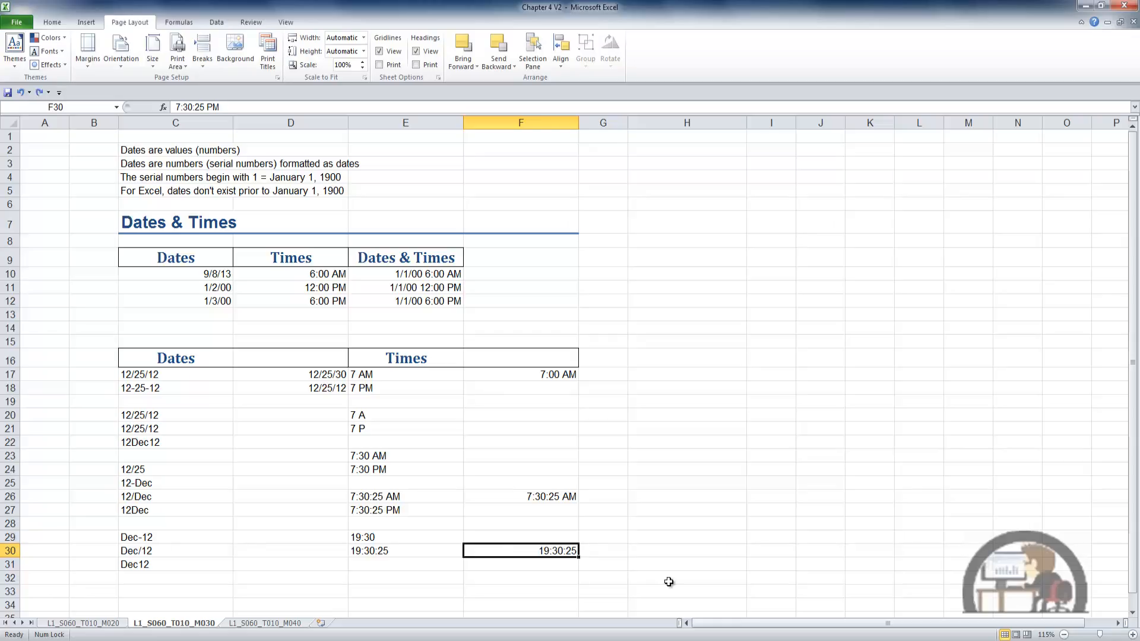
Change the number format of the time in cell F30 to the Time type 1:30 PM
{"action": "right_click", "coordinate": [565, 552]}
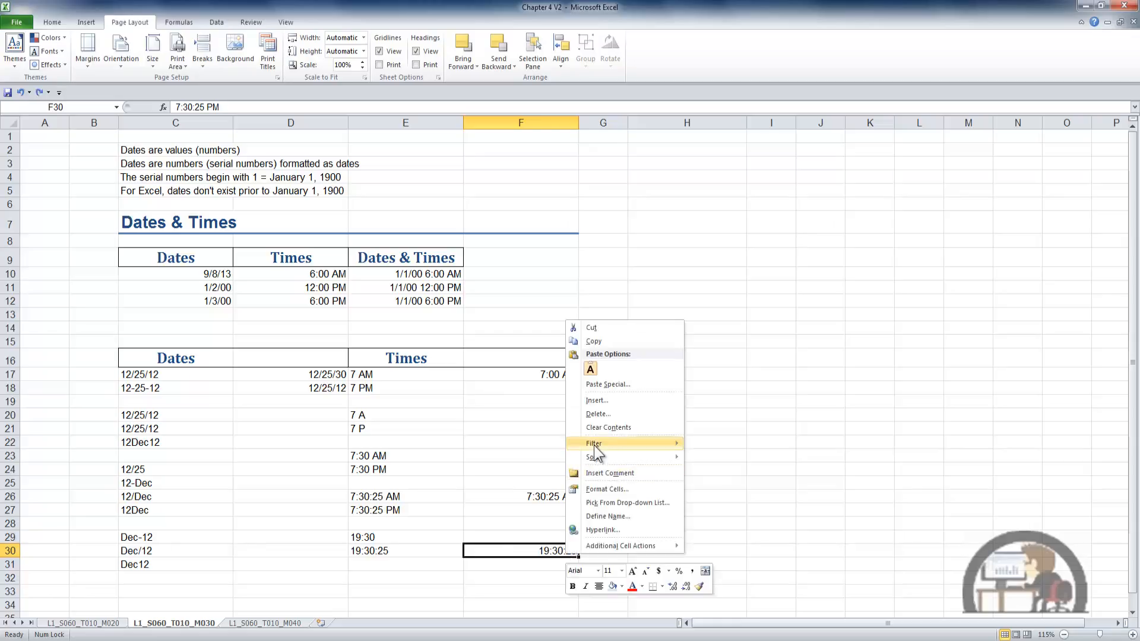
{"action": "left_click", "coordinate": [612, 488]}
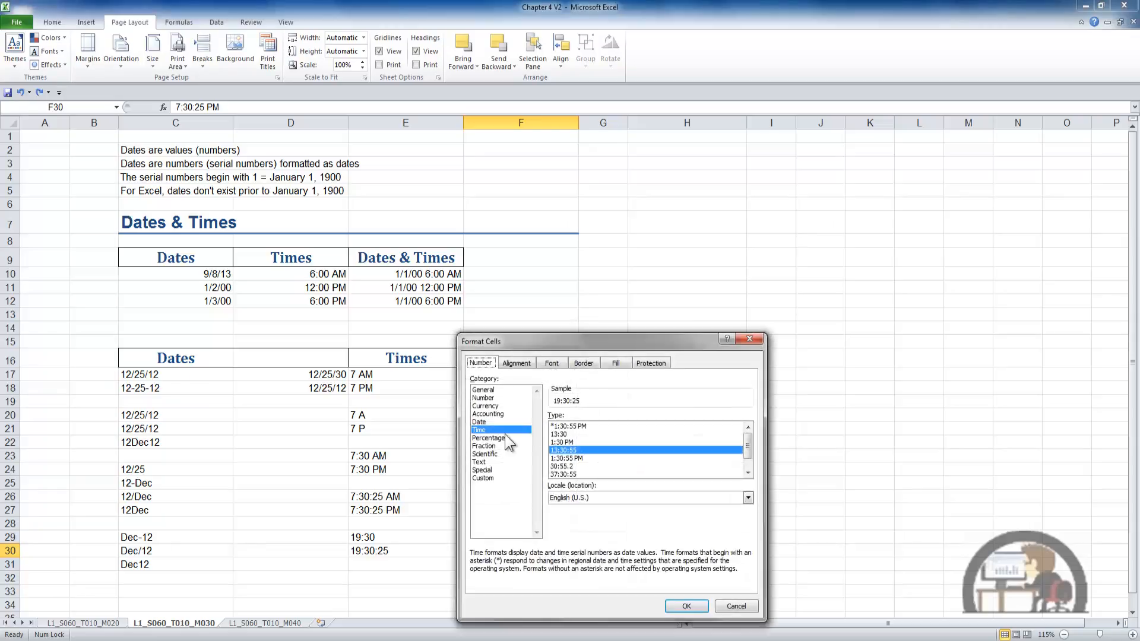
{"action": "left_click", "coordinate": [574, 443]}
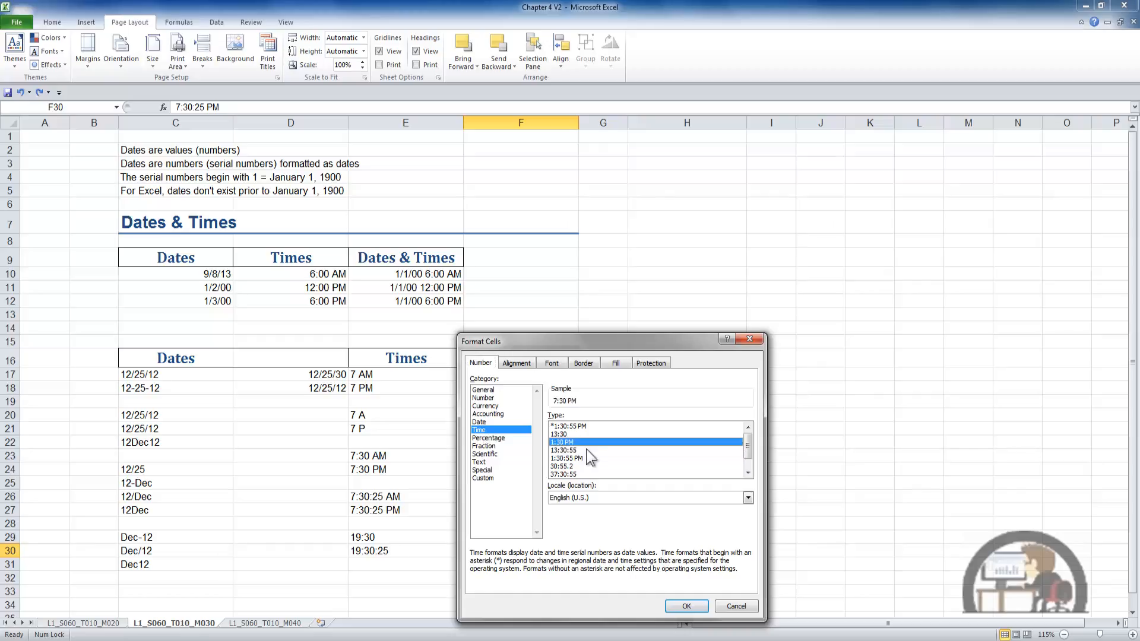
{"action": "left_click", "coordinate": [676, 606]}
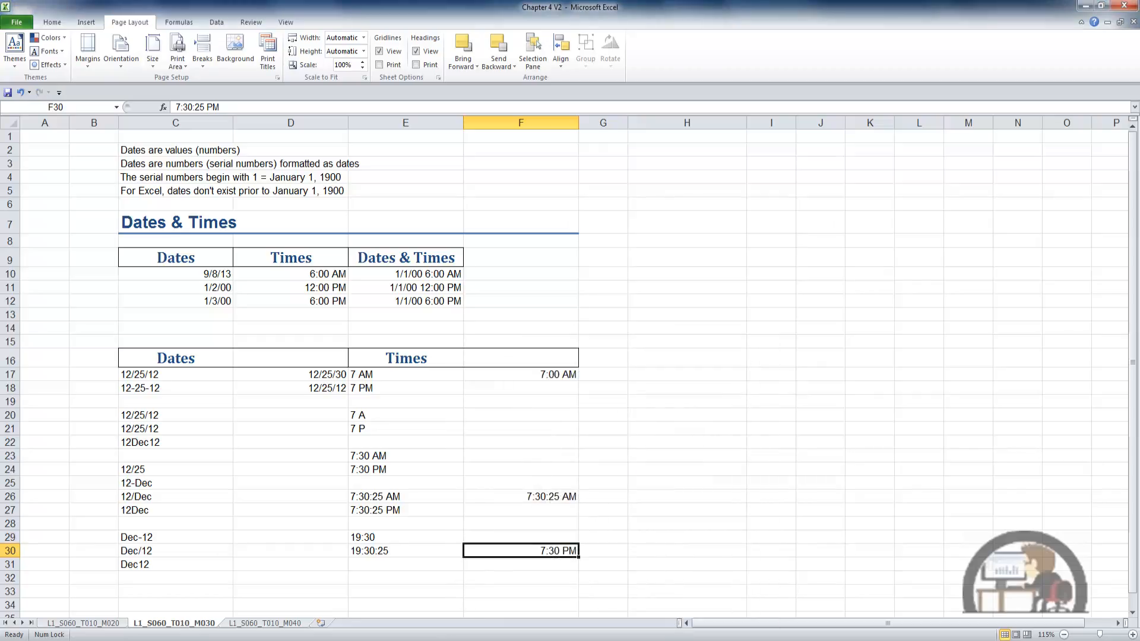